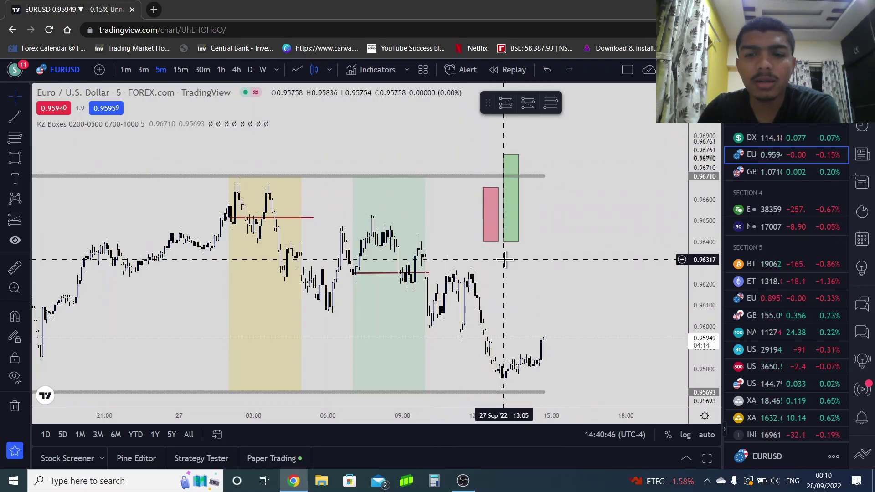
- Brush a freehand S and a crossed W beside the red and green boxes
{"action": "left_click", "coordinate": [27, 159]}
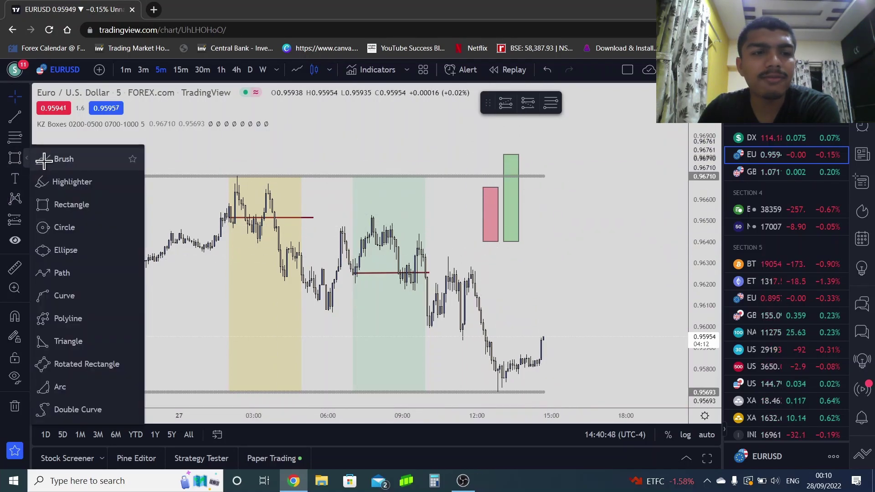
{"action": "left_click", "coordinate": [44, 159]}
{"action": "mouse_move", "coordinate": [515, 256]}
{"action": "left_mouse_down"}
{"action": "mouse_move", "coordinate": [469, 258]}
{"action": "mouse_move", "coordinate": [503, 276]}
{"action": "mouse_move", "coordinate": [475, 274]}
{"action": "left_mouse_up"}
{"action": "mouse_move", "coordinate": [546, 191]}
{"action": "left_mouse_down"}
{"action": "mouse_move", "coordinate": [563, 228]}
{"action": "mouse_move", "coordinate": [573, 189]}
{"action": "mouse_move", "coordinate": [588, 245]}
{"action": "mouse_move", "coordinate": [599, 166]}
{"action": "left_mouse_up"}
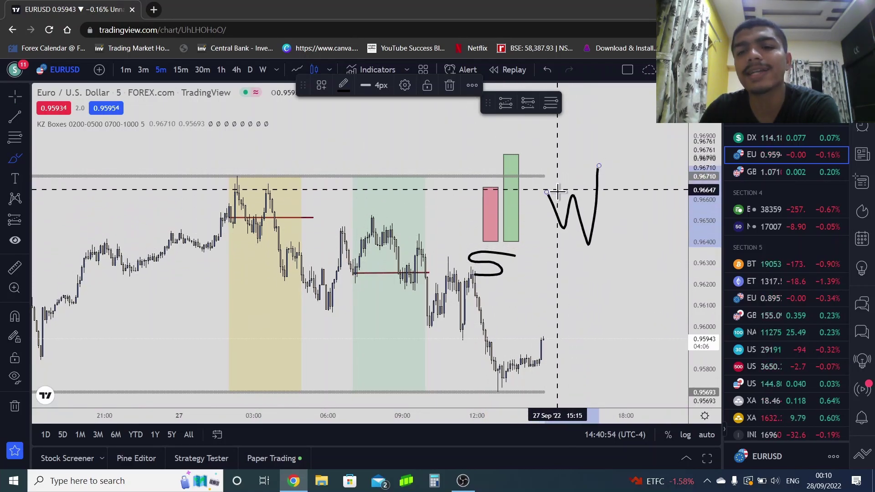
{"action": "left_click_drag", "start_coordinate": [560, 194], "coordinate": [623, 194]}
{"action": "left_click_drag", "start_coordinate": [557, 277], "coordinate": [580, 298]}
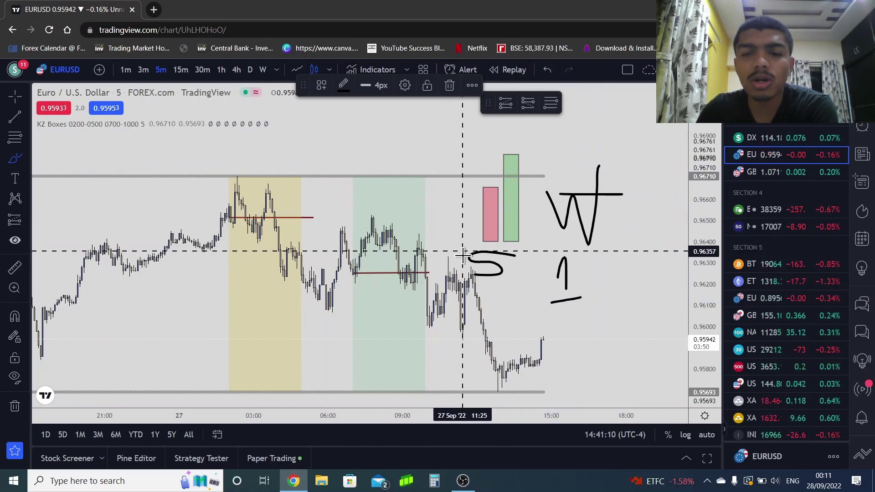
- Add a vertical stroke and a 5-shaped stroke, then undo both
{"action": "left_click_drag", "start_coordinate": [461, 253], "coordinate": [464, 291]}
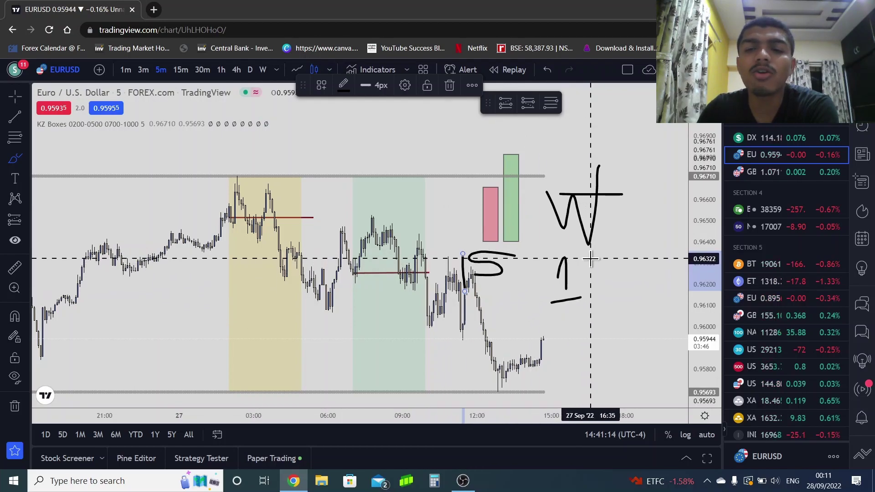
{"action": "mouse_move", "coordinate": [588, 257]}
{"action": "left_mouse_down"}
{"action": "mouse_move", "coordinate": [560, 276]}
{"action": "mouse_move", "coordinate": [589, 289]}
{"action": "mouse_move", "coordinate": [548, 298]}
{"action": "left_mouse_up"}
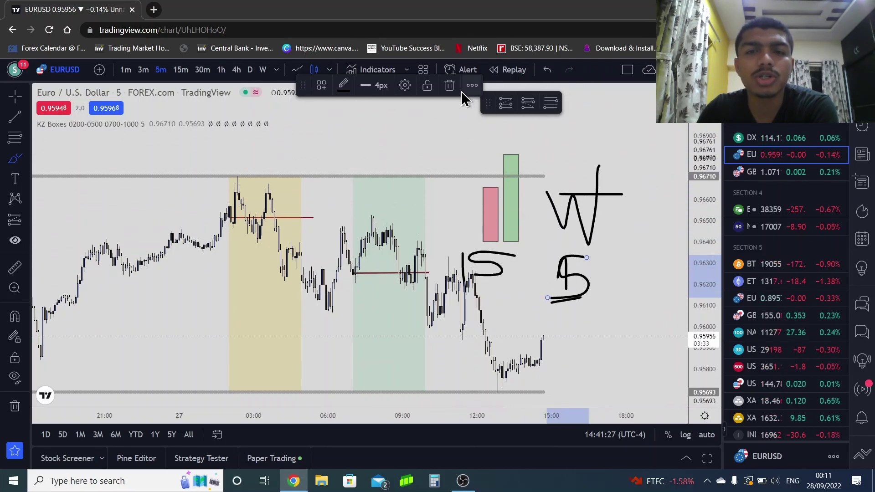
{"action": "left_click", "coordinate": [547, 70]}
{"action": "left_click", "coordinate": [547, 70]}
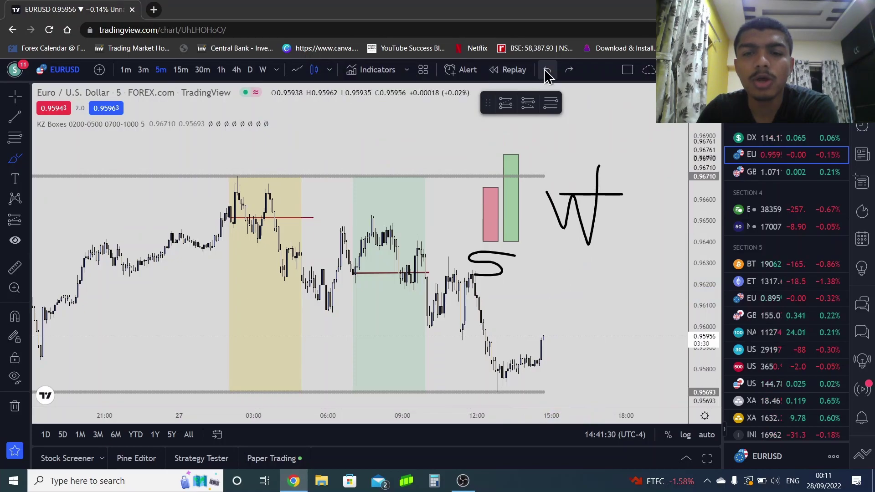
{"action": "left_click", "coordinate": [547, 69]}
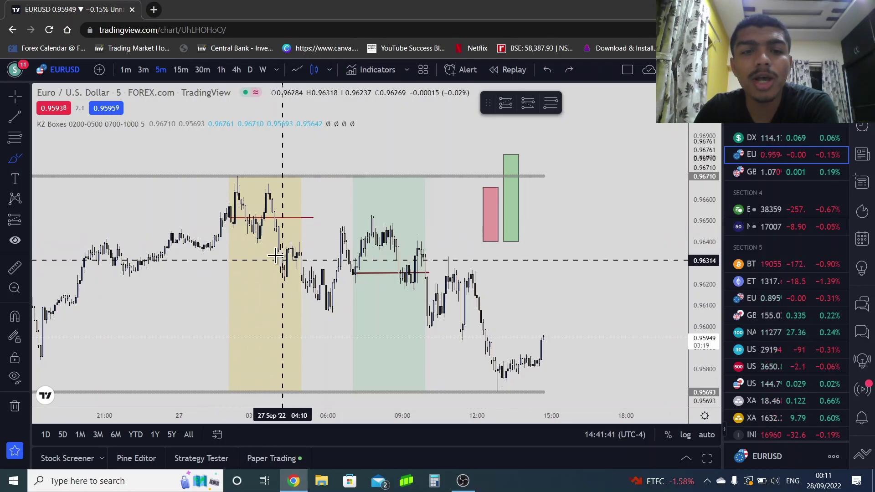
- Switch EURUSD to daily candles and reset the chart to show late July to late September 2022
{"action": "scroll", "coordinate": [274, 246], "scroll_direction": "down", "scroll_amount": 3}
{"action": "left_click", "coordinate": [249, 71]}
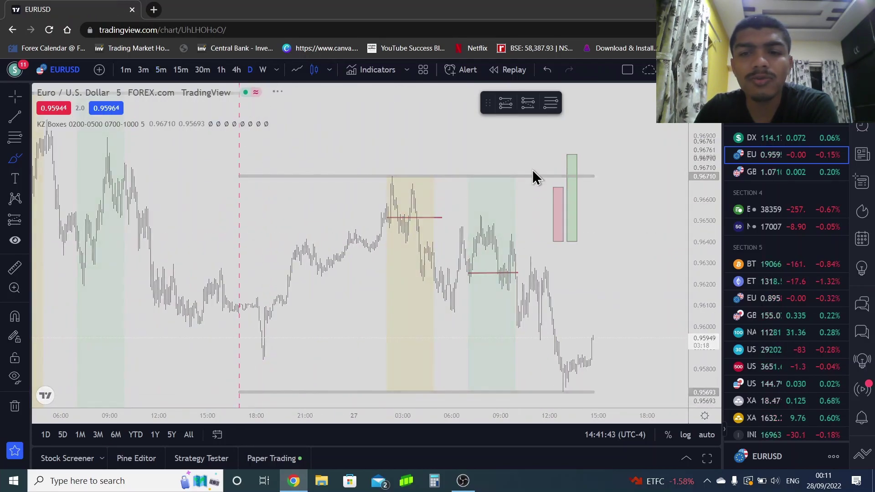
{"action": "right_click", "coordinate": [497, 199]}
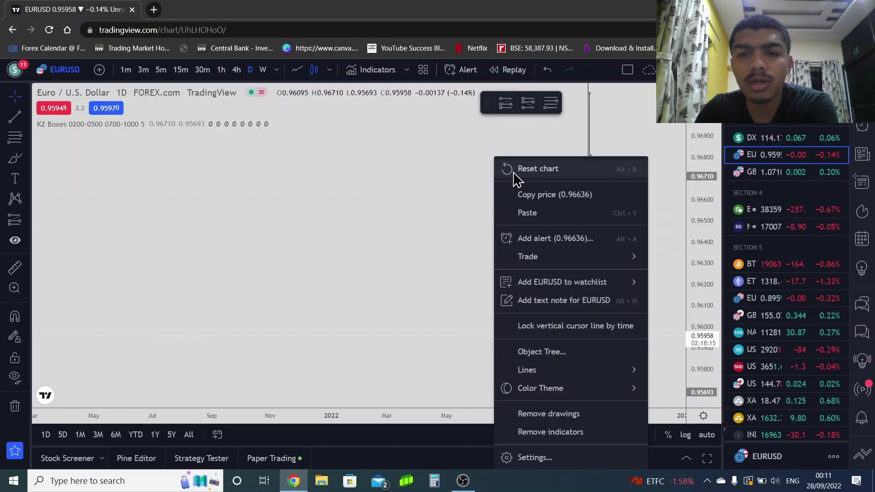
{"action": "left_click", "coordinate": [514, 171]}
{"action": "scroll", "coordinate": [541, 223], "scroll_direction": "up", "scroll_amount": 3}
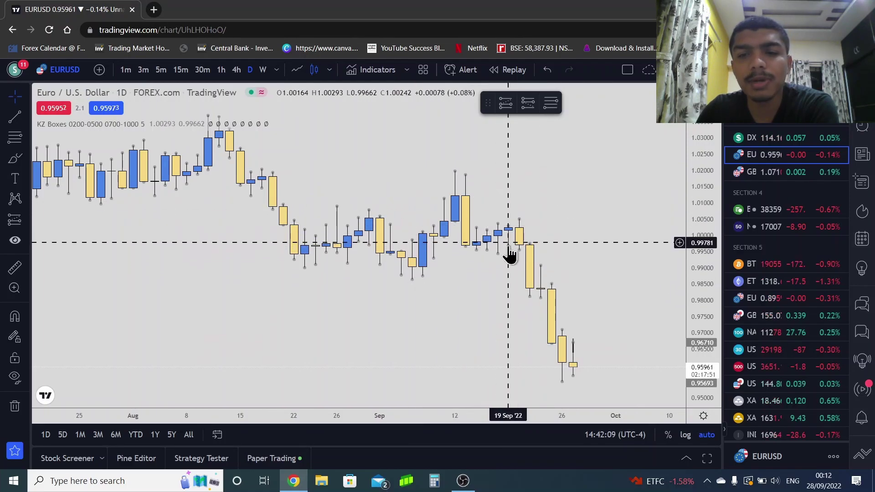
- Return the chart to 5-minute candles showing the 27 September 2022 killzone boxes
{"action": "left_click", "coordinate": [161, 70]}
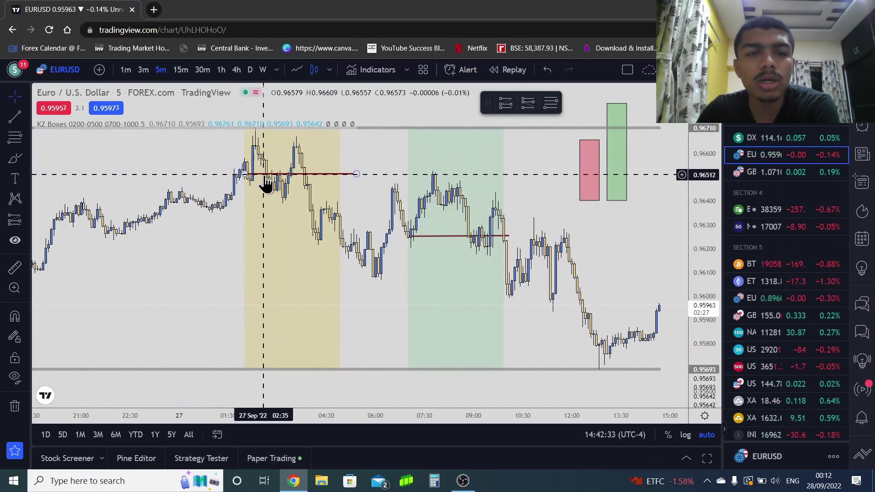
{"action": "left_click", "coordinate": [14, 220]}
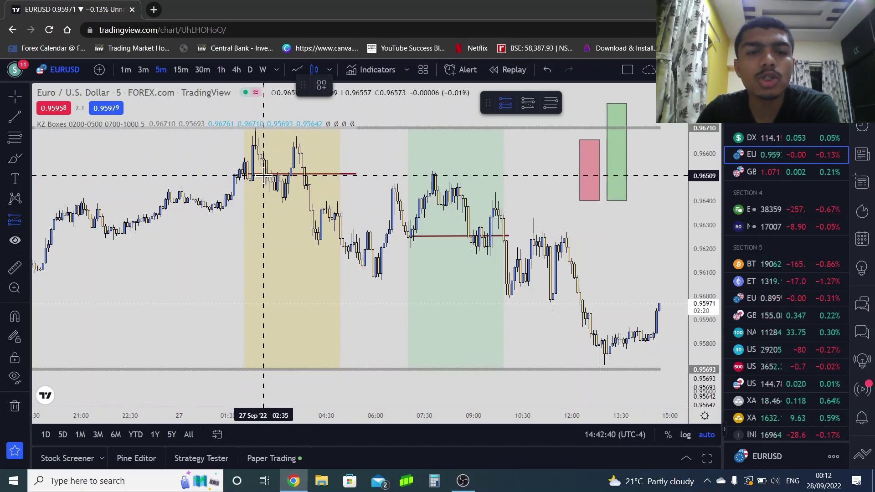
{"action": "left_click", "coordinate": [264, 174]}
{"action": "left_click_drag", "start_coordinate": [264, 221], "coordinate": [249, 188]}
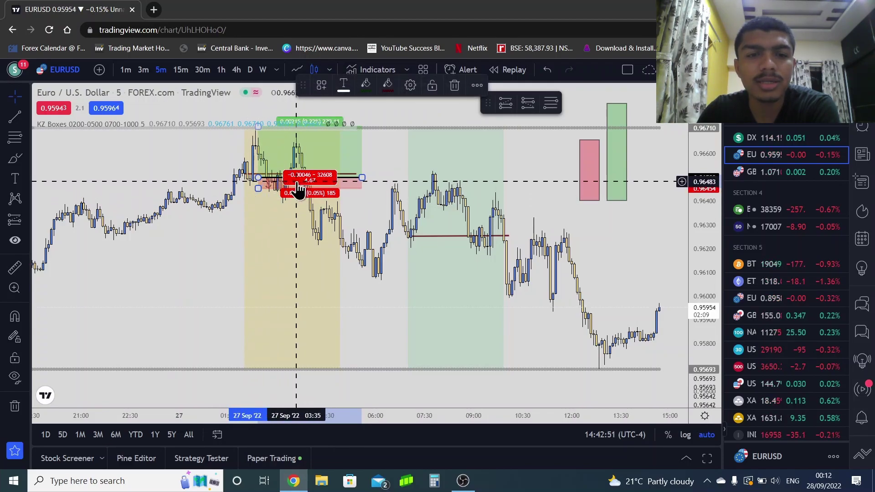
{"action": "left_click", "coordinate": [455, 85]}
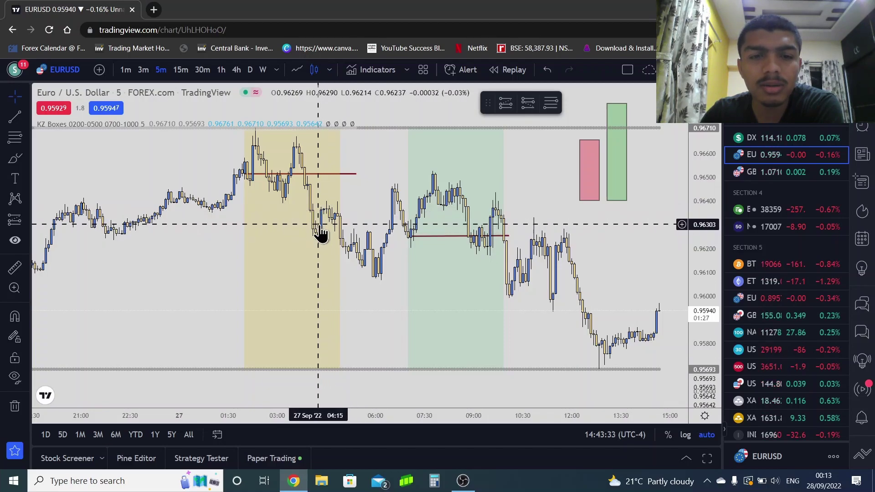
{"action": "left_click", "coordinate": [15, 220]}
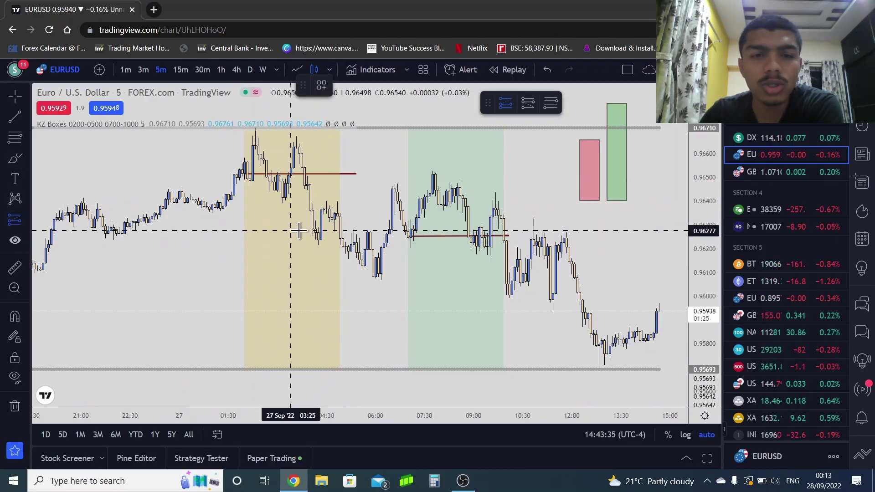
{"action": "left_click_drag", "start_coordinate": [327, 227], "coordinate": [336, 247]}
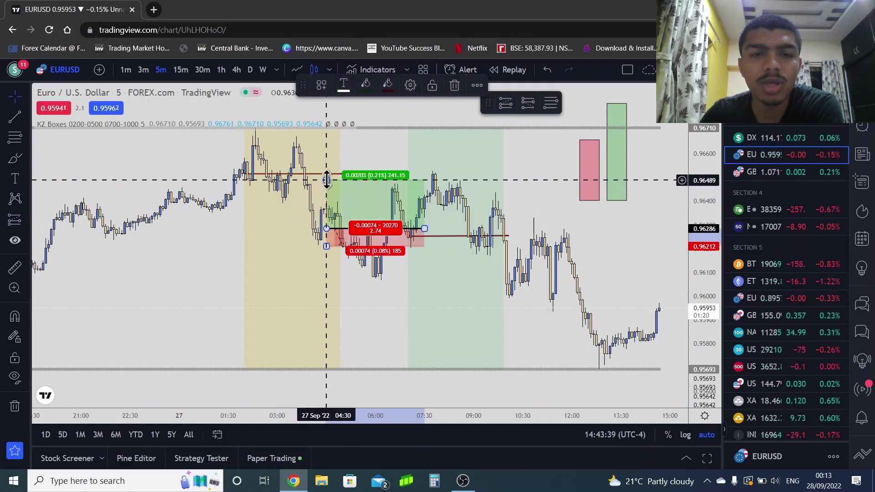
{"action": "left_click_drag", "start_coordinate": [327, 180], "coordinate": [327, 129]}
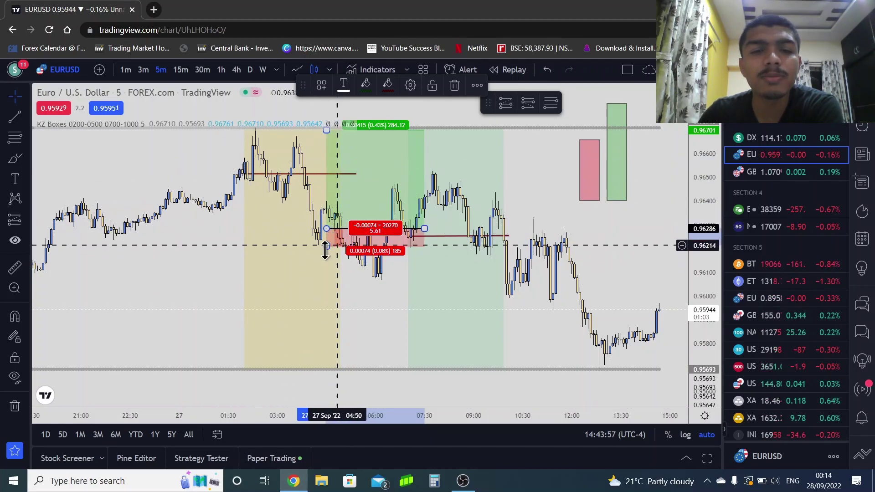
{"action": "left_click", "coordinate": [455, 85]}
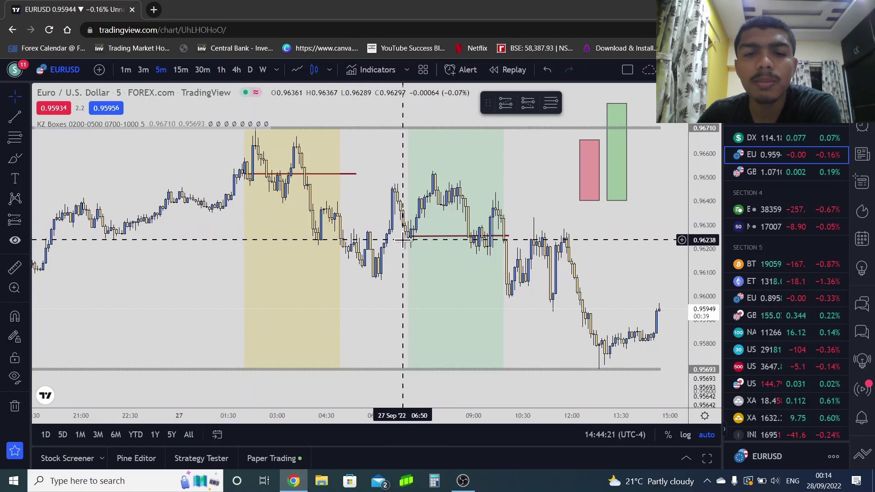
- Switch to 1-minute candles and pan to show the 07:00 green killzone
{"action": "left_click", "coordinate": [126, 70]}
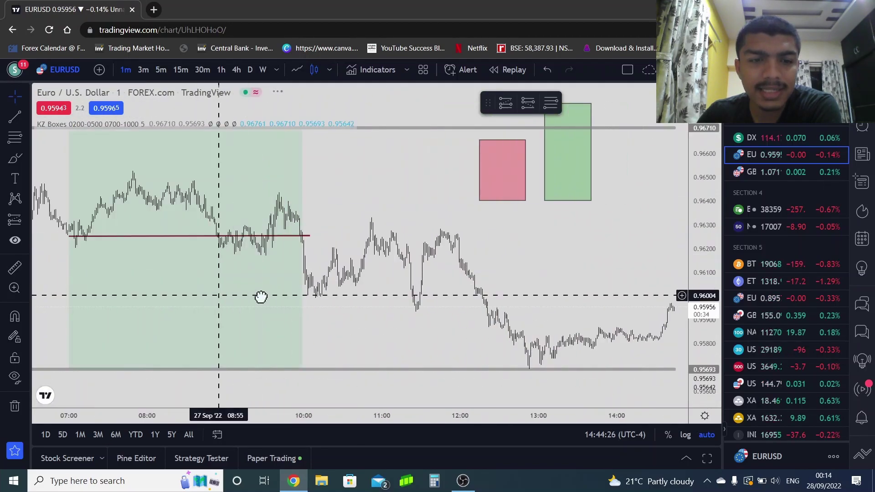
{"action": "left_click_drag", "start_coordinate": [261, 298], "coordinate": [505, 317]}
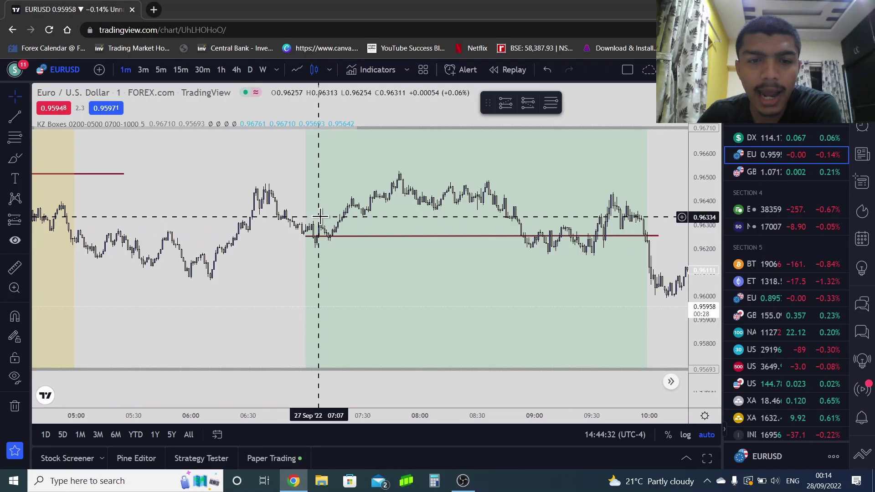
{"action": "left_click", "coordinate": [15, 221]}
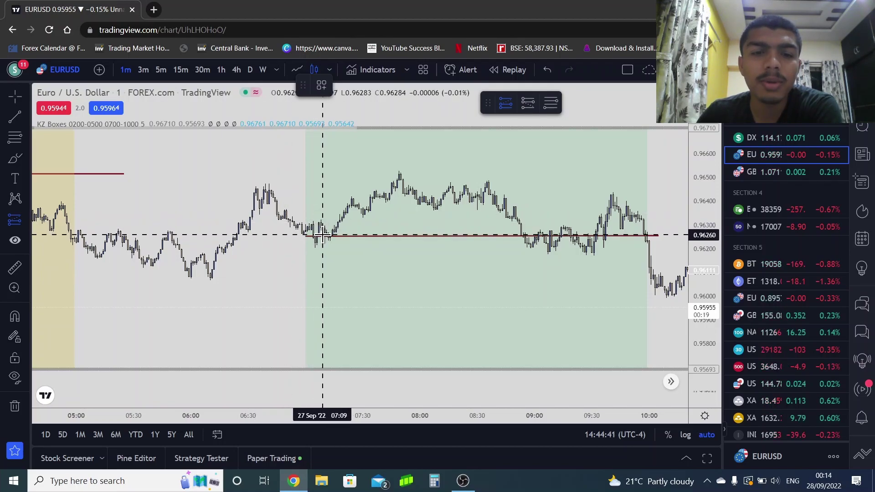
- Place a long position at 07:09: entry 0.96260, stop 0.96200, target 0.96495
{"action": "left_click", "coordinate": [322, 235]}
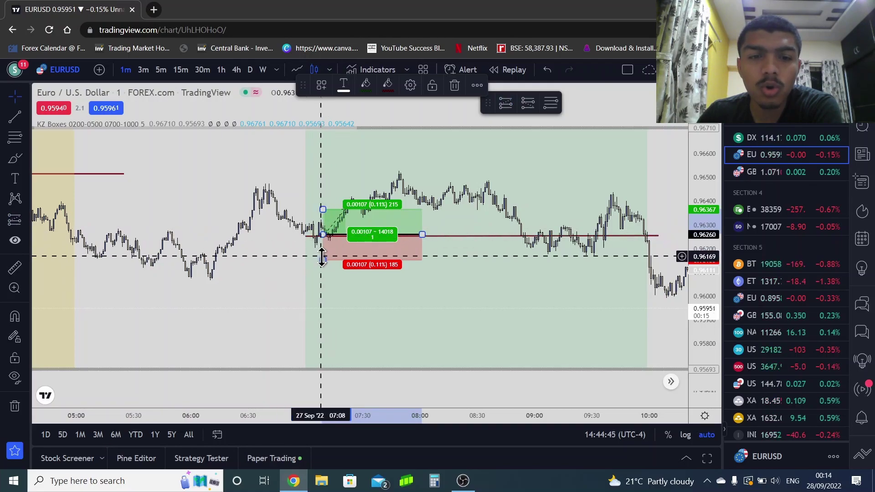
{"action": "left_click_drag", "start_coordinate": [323, 258], "coordinate": [323, 250]}
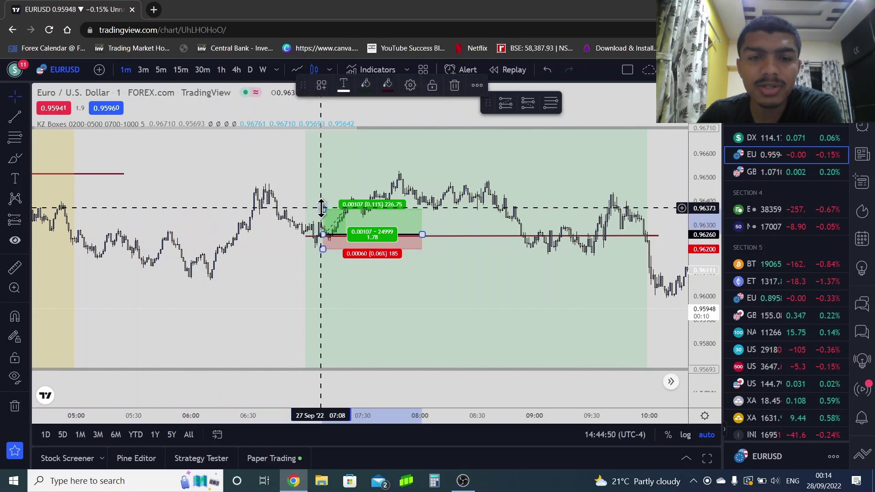
{"action": "left_click_drag", "start_coordinate": [322, 205], "coordinate": [327, 181]}
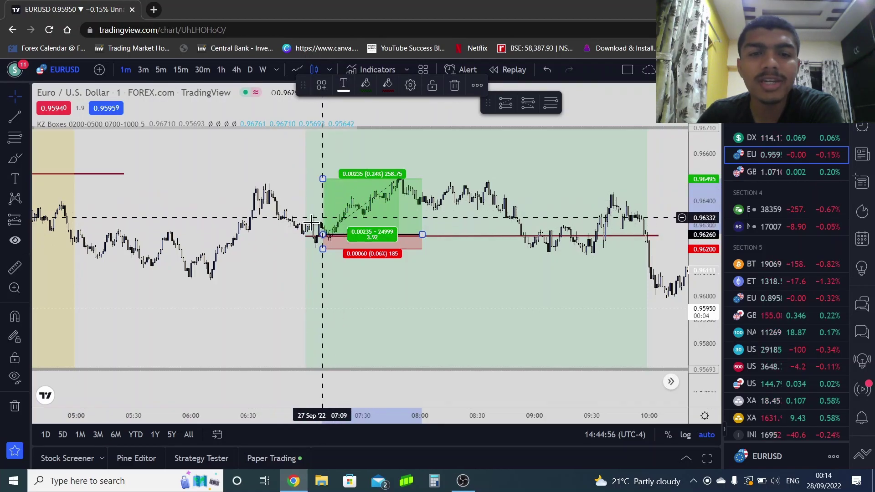
{"action": "scroll", "coordinate": [303, 210], "scroll_direction": "down", "scroll_amount": 3}
{"action": "scroll", "coordinate": [273, 205], "scroll_direction": "down", "scroll_amount": 1}
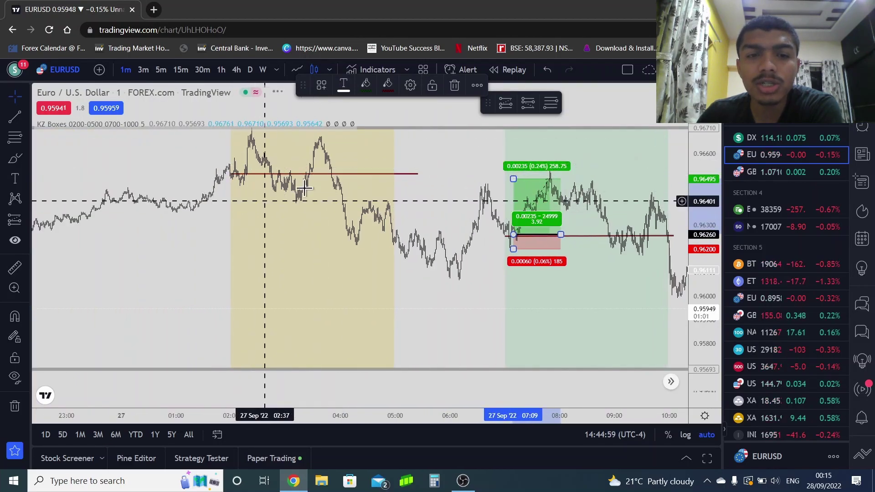
{"action": "scroll", "coordinate": [471, 238], "scroll_direction": "up", "scroll_amount": 2}
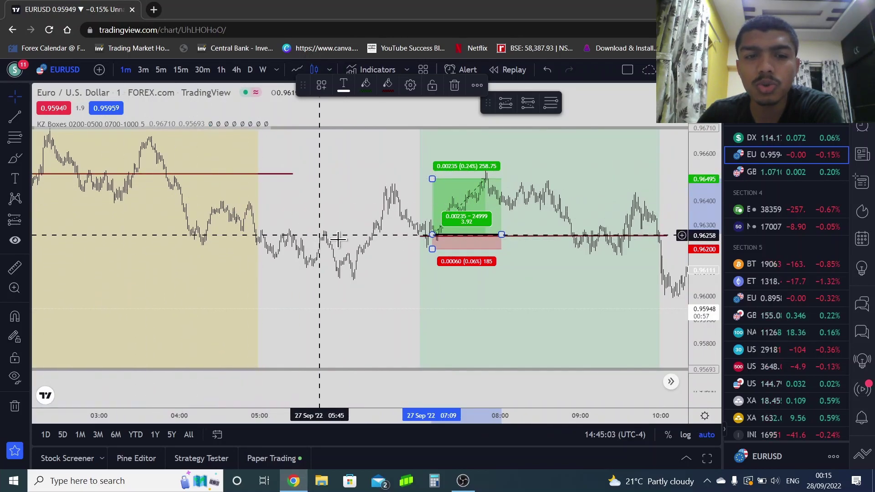
{"action": "scroll", "coordinate": [401, 237], "scroll_direction": "up", "scroll_amount": 2}
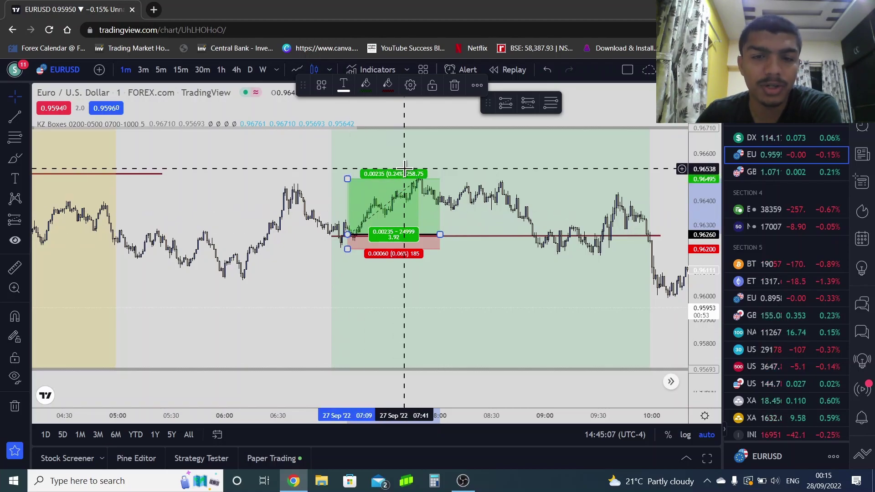
{"action": "scroll", "coordinate": [405, 168], "scroll_direction": "down", "scroll_amount": 1}
{"action": "left_click", "coordinate": [392, 322]}
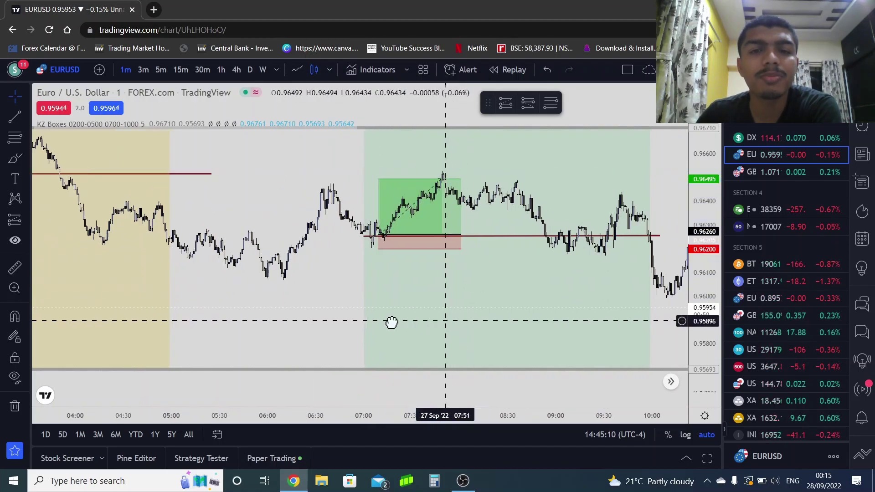
{"action": "left_click_drag", "start_coordinate": [392, 322], "coordinate": [351, 322]}
{"action": "left_click", "coordinate": [325, 240]}
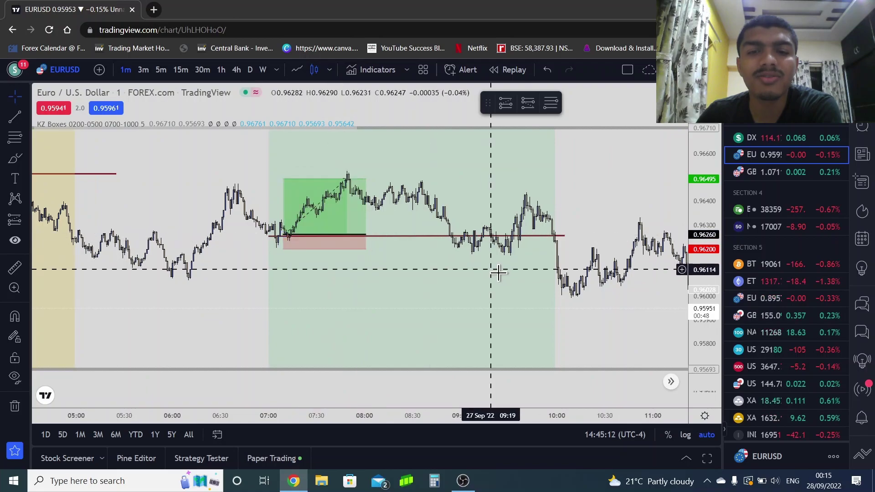
{"action": "left_click_drag", "start_coordinate": [502, 274], "coordinate": [427, 274]}
{"action": "left_click", "coordinate": [161, 69]}
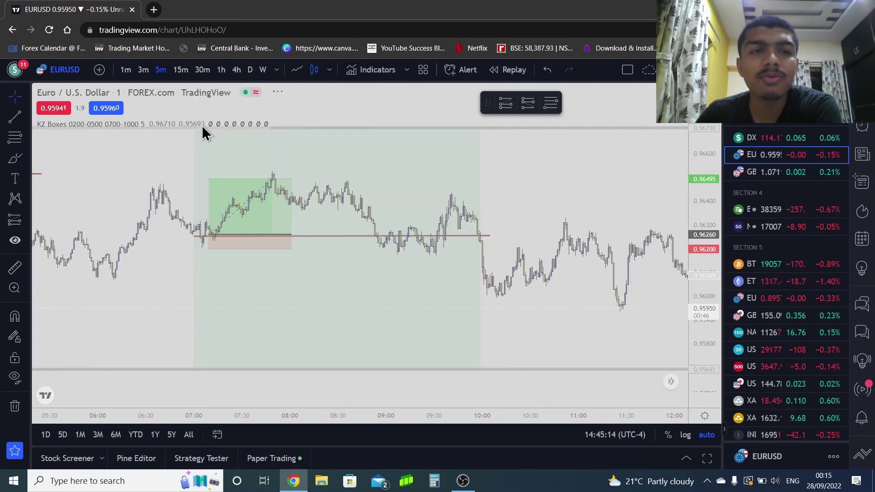
{"action": "left_click", "coordinate": [349, 252]}
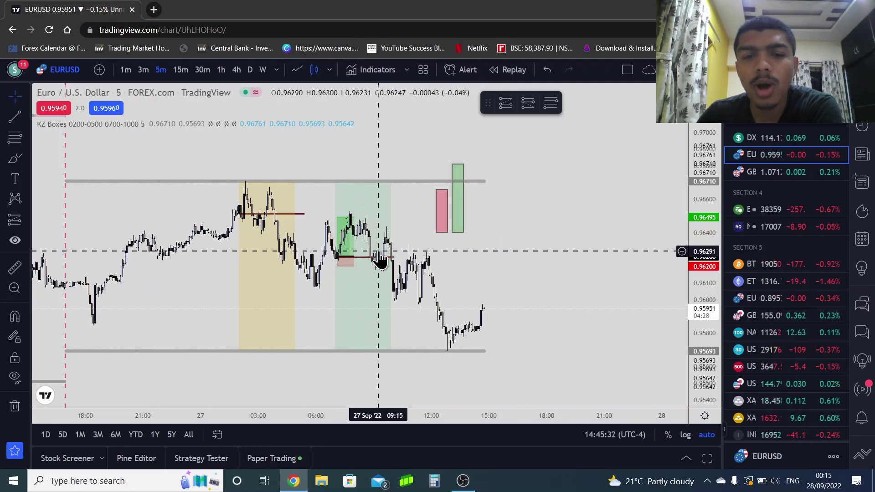
{"action": "scroll", "coordinate": [380, 260], "scroll_direction": "up", "scroll_amount": 8}
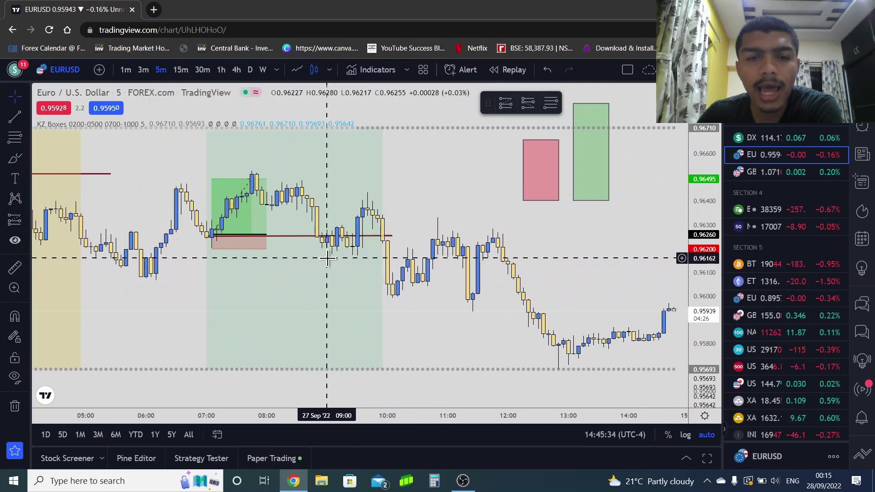
{"action": "scroll", "coordinate": [321, 251], "scroll_direction": "down", "scroll_amount": 1}
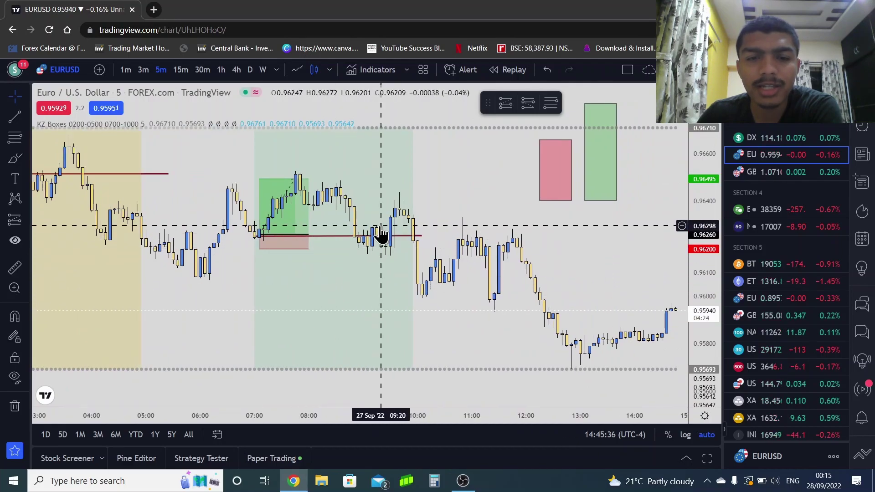
{"action": "left_click", "coordinate": [129, 73]}
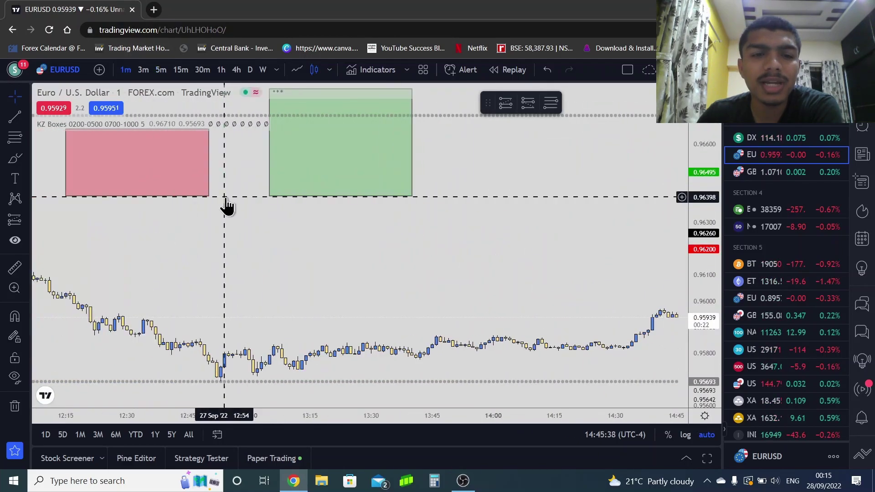
- Pan to the 07:00–12:00 hours and stretch the price scale to enlarge candles
{"action": "scroll", "coordinate": [228, 201], "scroll_direction": "down", "scroll_amount": 2}
{"action": "left_click_drag", "start_coordinate": [228, 258], "coordinate": [459, 289]}
{"action": "scroll", "coordinate": [451, 296], "scroll_direction": "up", "scroll_amount": 4}
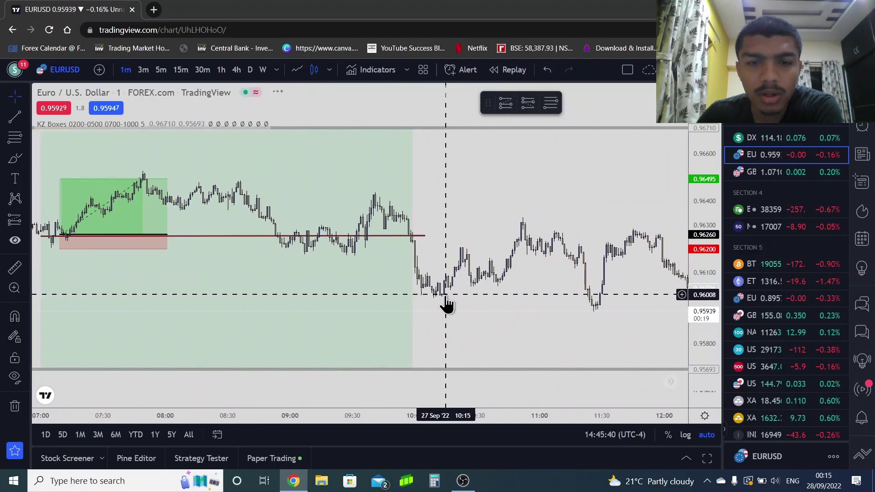
{"action": "left_click_drag", "start_coordinate": [704, 367], "coordinate": [704, 237]}
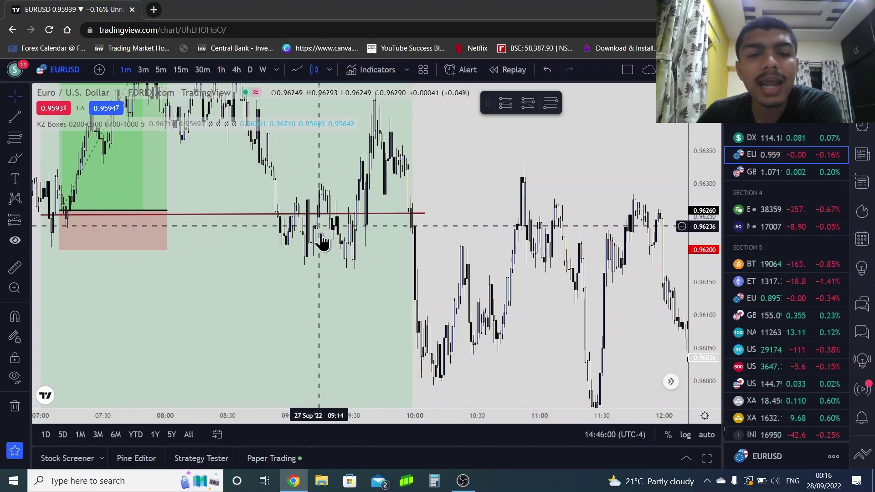
{"action": "scroll", "coordinate": [371, 287], "scroll_direction": "down", "scroll_amount": 3}
{"action": "scroll", "coordinate": [511, 230], "scroll_direction": "up", "scroll_amount": 3}
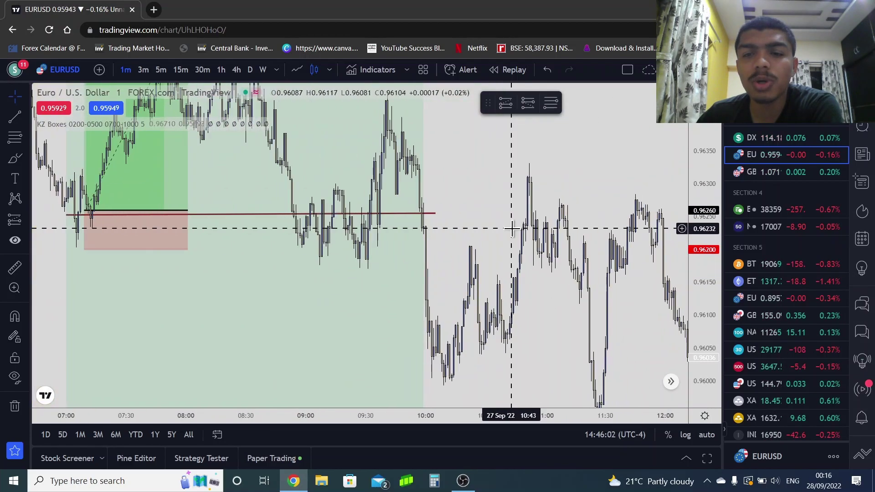
{"action": "left_click_drag", "start_coordinate": [475, 212], "coordinate": [488, 127]}
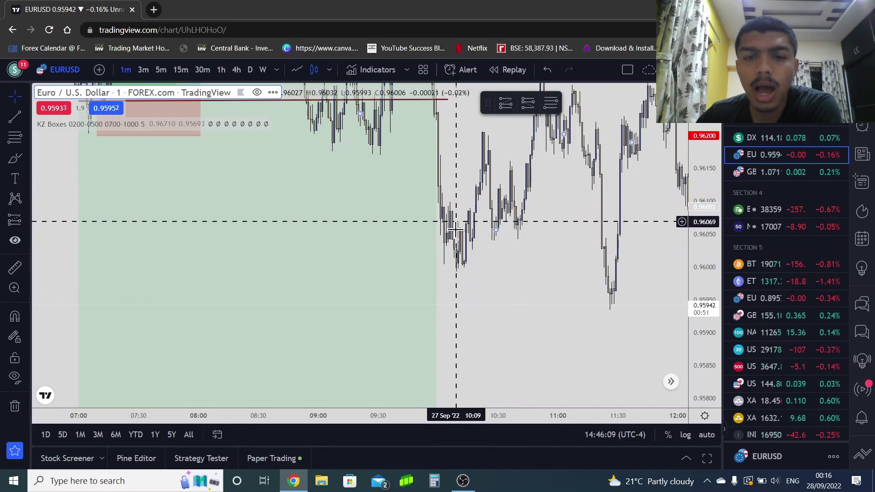
{"action": "scroll", "coordinate": [384, 274], "scroll_direction": "down", "scroll_amount": 4}
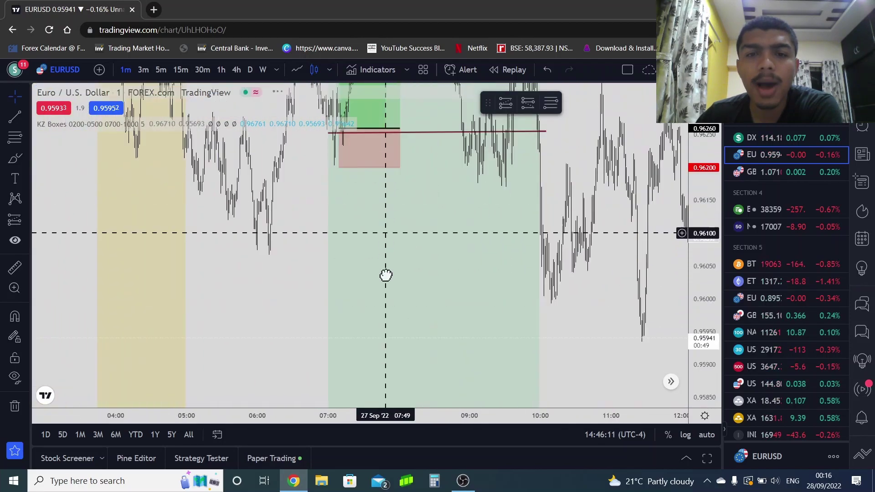
{"action": "scroll", "coordinate": [297, 186], "scroll_direction": "up", "scroll_amount": 3}
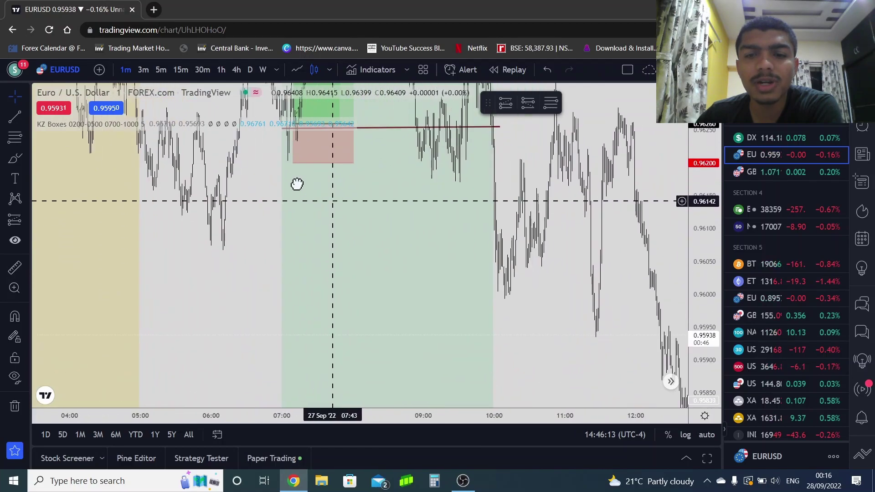
{"action": "scroll", "coordinate": [270, 213], "scroll_direction": "right", "scroll_amount": 5}
{"action": "left_click_drag", "start_coordinate": [332, 250], "coordinate": [536, 228]}
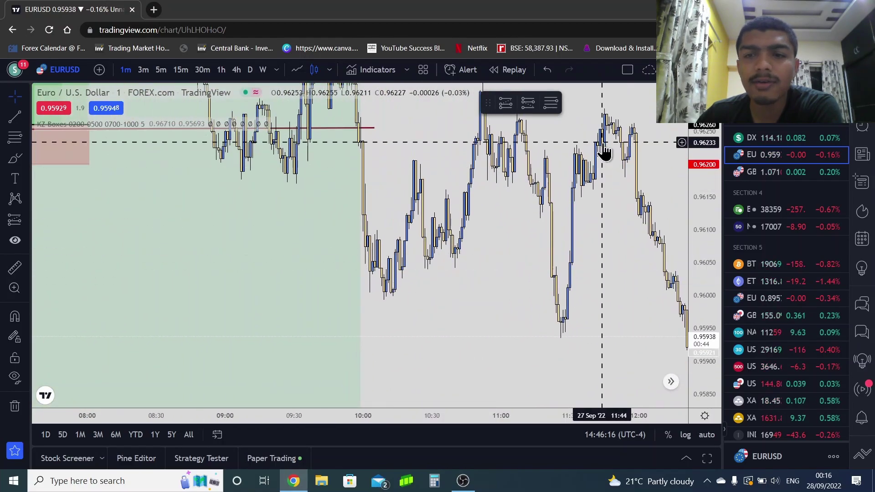
- Reset the chart view and bring the sell-off near 10:00 into view
{"action": "right_click", "coordinate": [609, 144]}
{"action": "right_click", "coordinate": [560, 159]}
{"action": "left_click", "coordinate": [567, 177]}
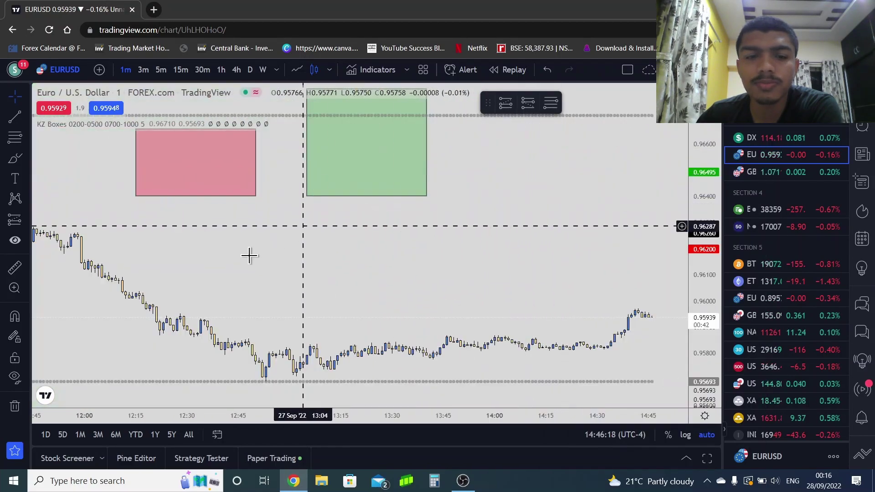
{"action": "scroll", "coordinate": [248, 254], "scroll_direction": "up", "scroll_amount": 3}
{"action": "scroll", "coordinate": [397, 316], "scroll_direction": "left", "scroll_amount": 5}
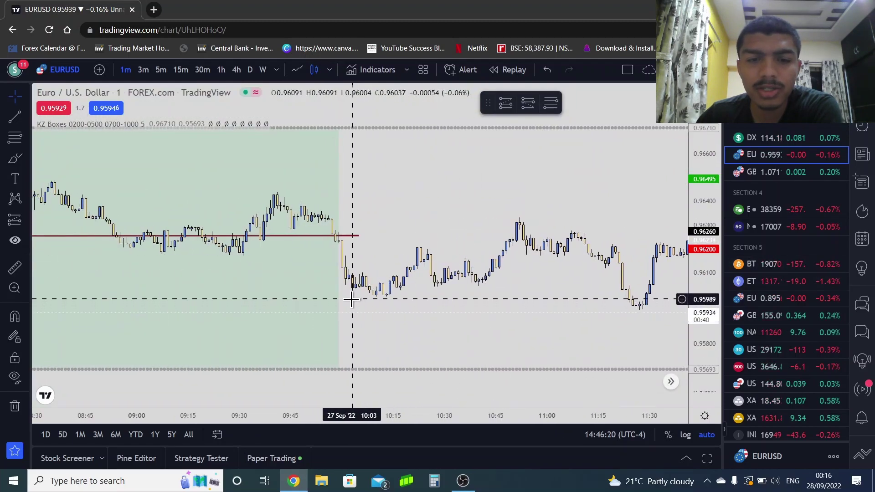
{"action": "left_click", "coordinate": [15, 158]}
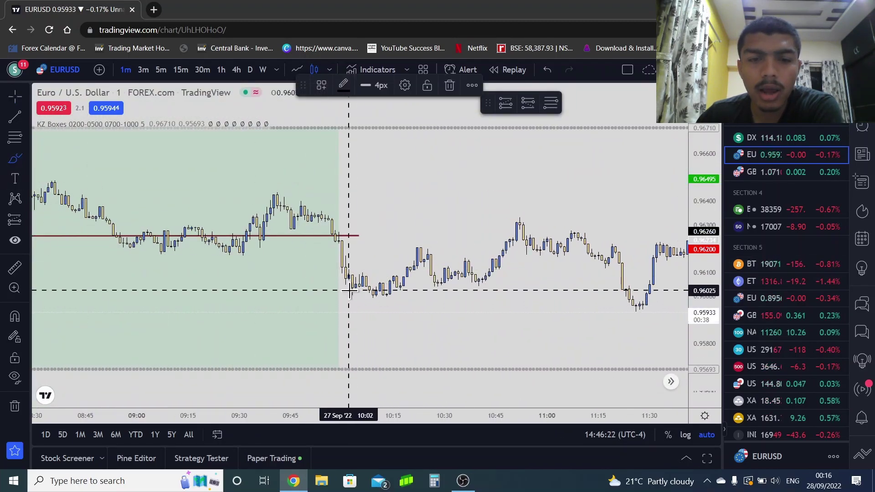
- Sketch a freehand zigzag over the post-10:00 swing with a horizontal breakout stroke
{"action": "left_click_drag", "start_coordinate": [377, 296], "coordinate": [417, 246]}
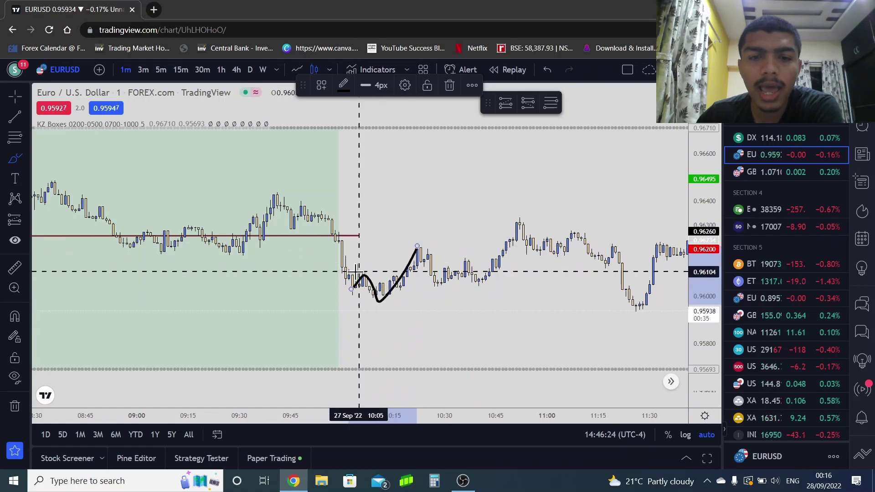
{"action": "left_click_drag", "start_coordinate": [391, 285], "coordinate": [449, 284]}
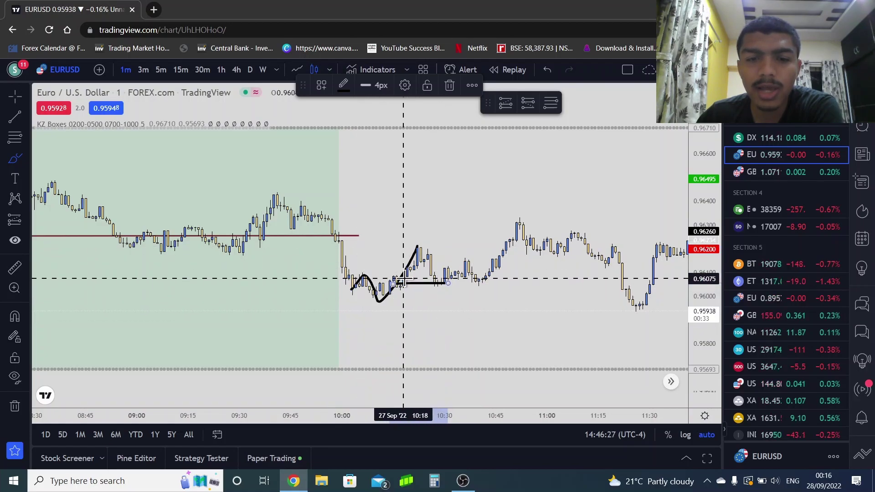
{"action": "scroll", "coordinate": [456, 277], "scroll_direction": "down", "scroll_amount": 2}
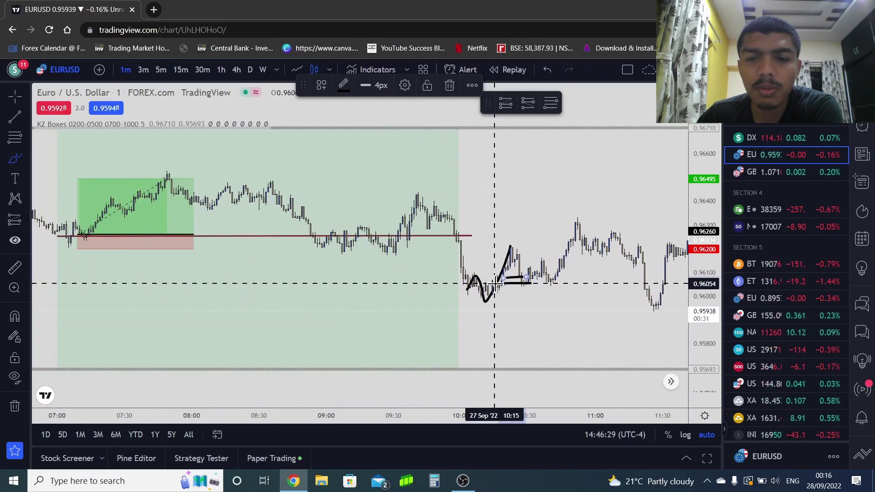
- Place a long position at 10:26: entry 0.96059, stop 0.95982, target 0.96296
{"action": "left_click", "coordinate": [14, 219]}
{"action": "left_click", "coordinate": [519, 282]}
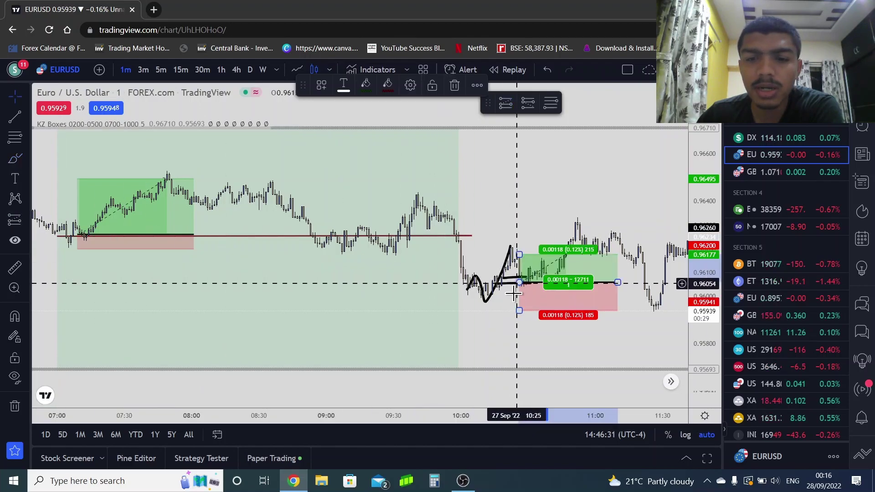
{"action": "left_click_drag", "start_coordinate": [518, 314], "coordinate": [519, 301]}
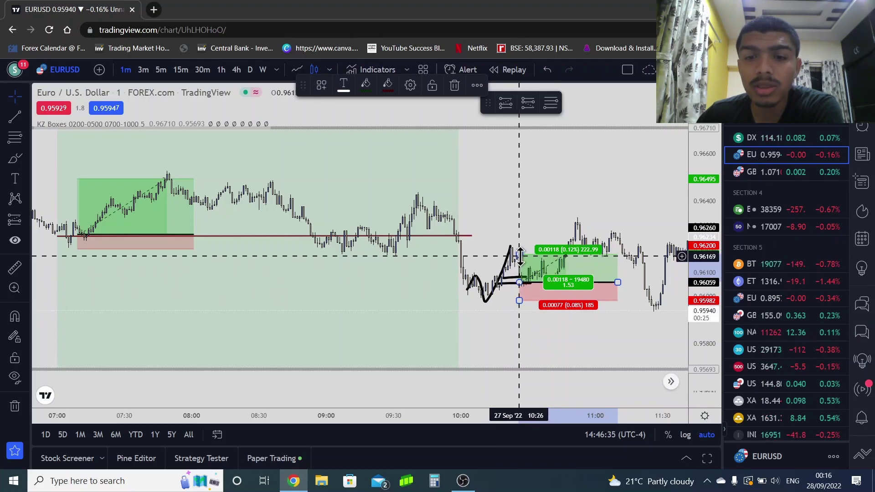
{"action": "left_click_drag", "start_coordinate": [520, 254], "coordinate": [505, 129]}
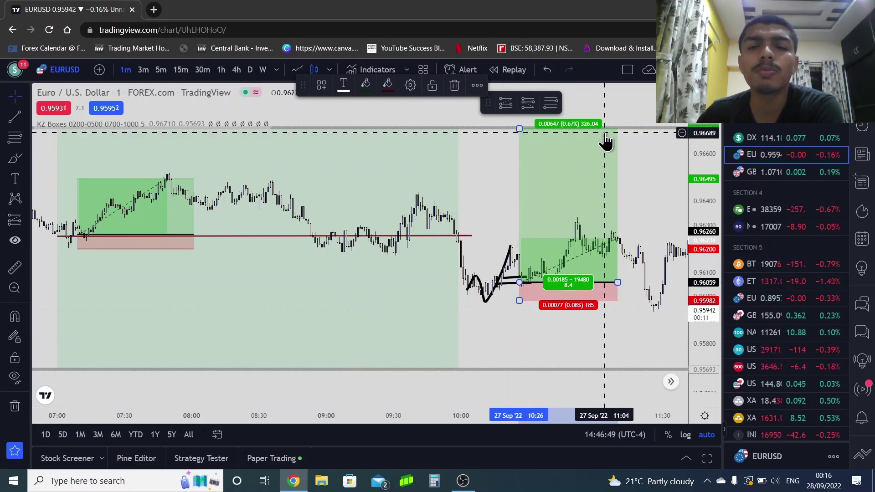
{"action": "mouse_move", "coordinate": [520, 130]}
{"action": "left_mouse_down"}
{"action": "mouse_move", "coordinate": [504, 236]}
{"action": "mouse_move", "coordinate": [505, 226]}
{"action": "left_mouse_up"}
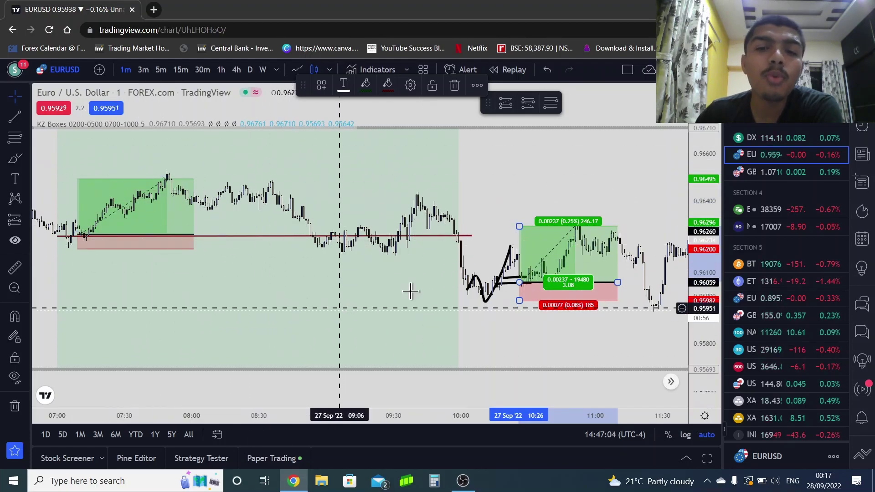
- Move the second long's target to 0.96706, stop to 0.96051, and extend the 0.9626 line to 11:10
{"action": "scroll", "coordinate": [501, 292], "scroll_direction": "down", "scroll_amount": 2}
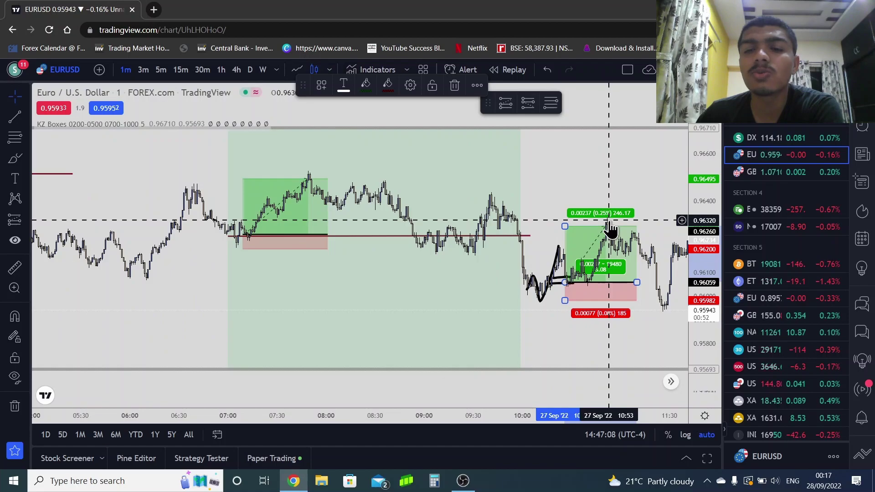
{"action": "left_click_drag", "start_coordinate": [564, 291], "coordinate": [564, 129]}
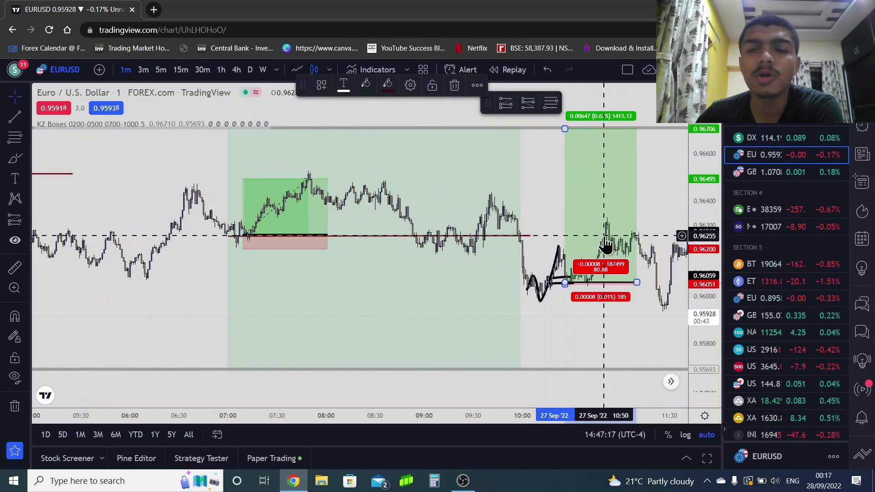
{"action": "left_click_drag", "start_coordinate": [528, 236], "coordinate": [638, 239]}
{"action": "left_click", "coordinate": [638, 238]}
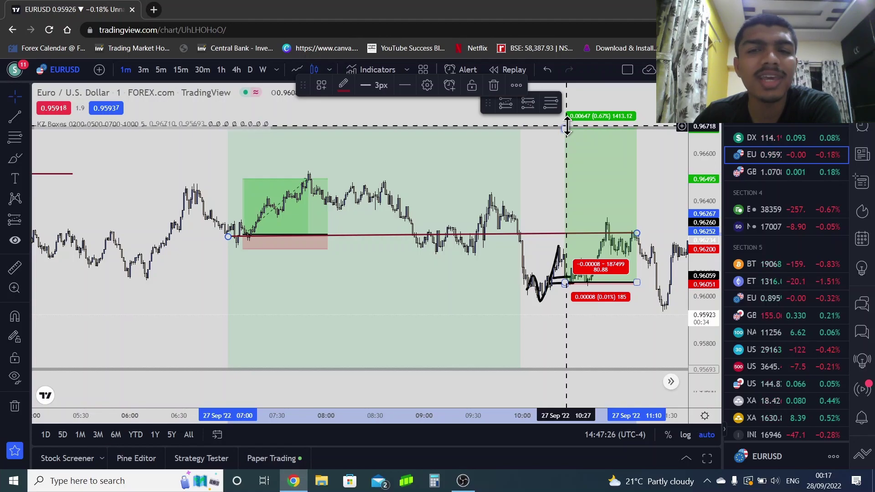
{"action": "left_click", "coordinate": [554, 214]}
{"action": "left_click_drag", "start_coordinate": [662, 309], "coordinate": [556, 310]}
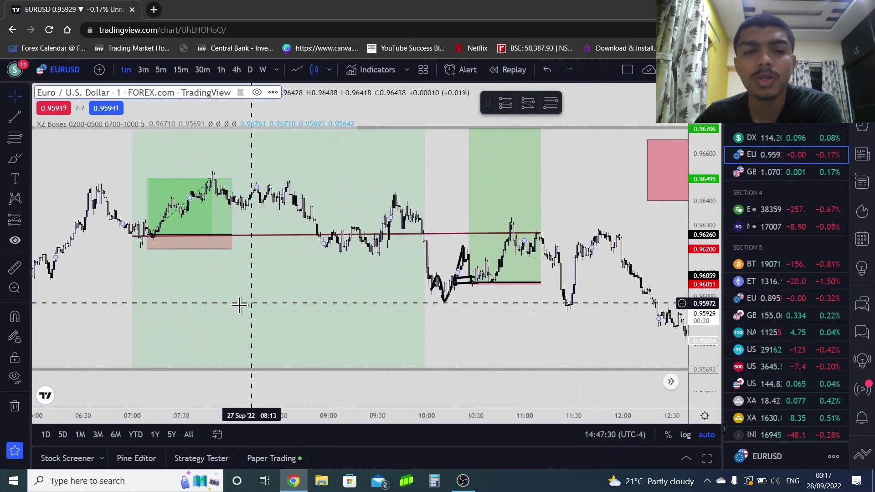
{"action": "scroll", "coordinate": [239, 305], "scroll_direction": "down", "scroll_amount": 2}
{"action": "scroll", "coordinate": [238, 305], "scroll_direction": "up", "scroll_amount": 2}
{"action": "left_click_drag", "start_coordinate": [240, 305], "coordinate": [326, 316]}
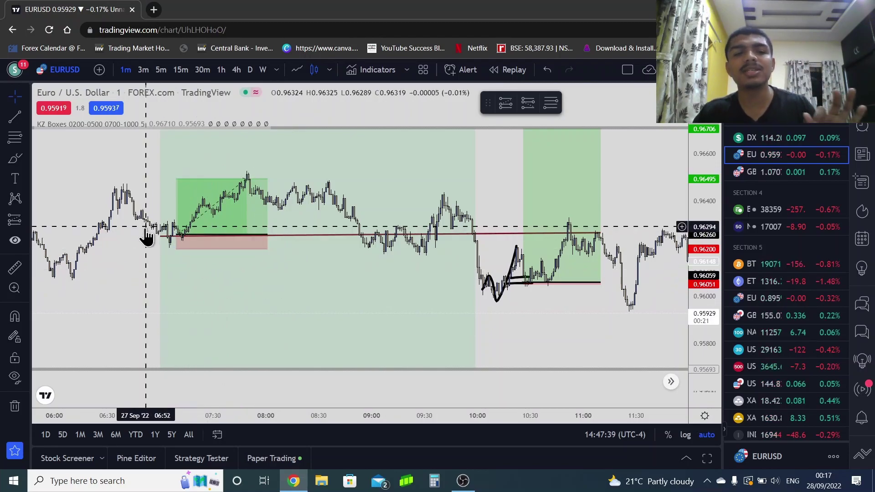
{"action": "mouse_move", "coordinate": [176, 238]}
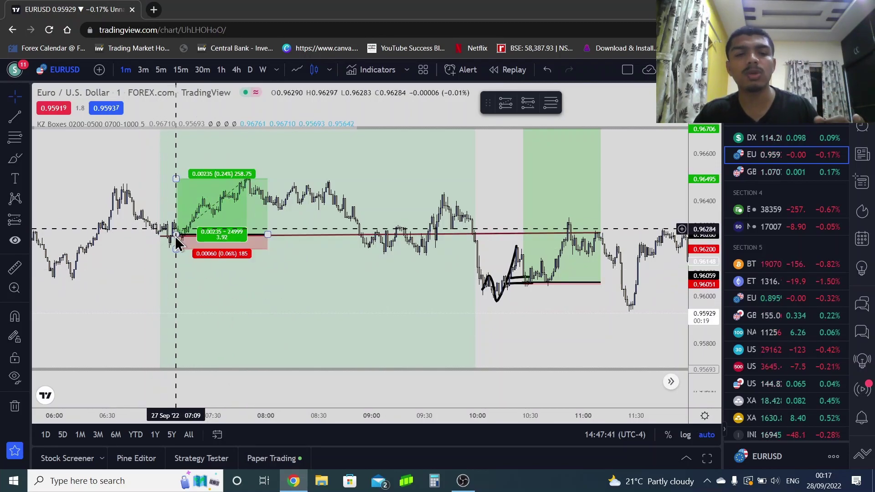